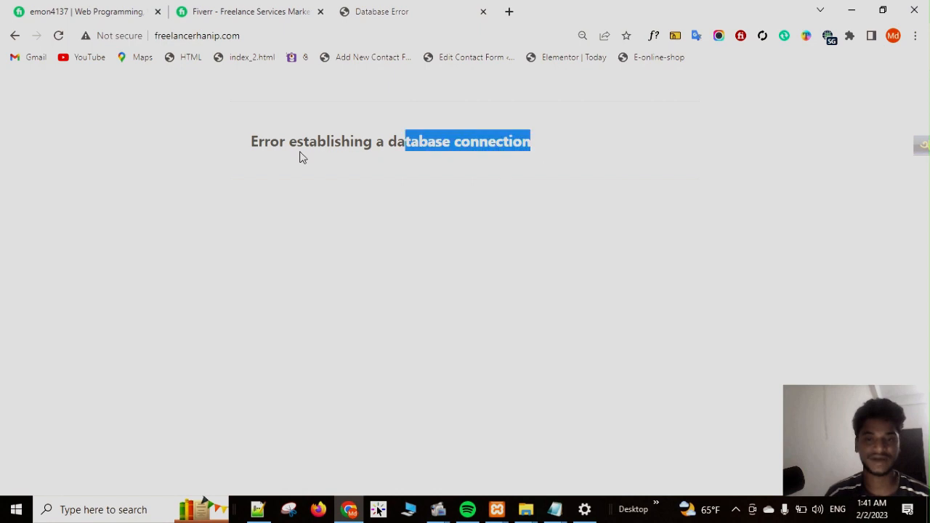
# Highlight parts of the database connection error message to read it.
pyautogui.click(273, 159)
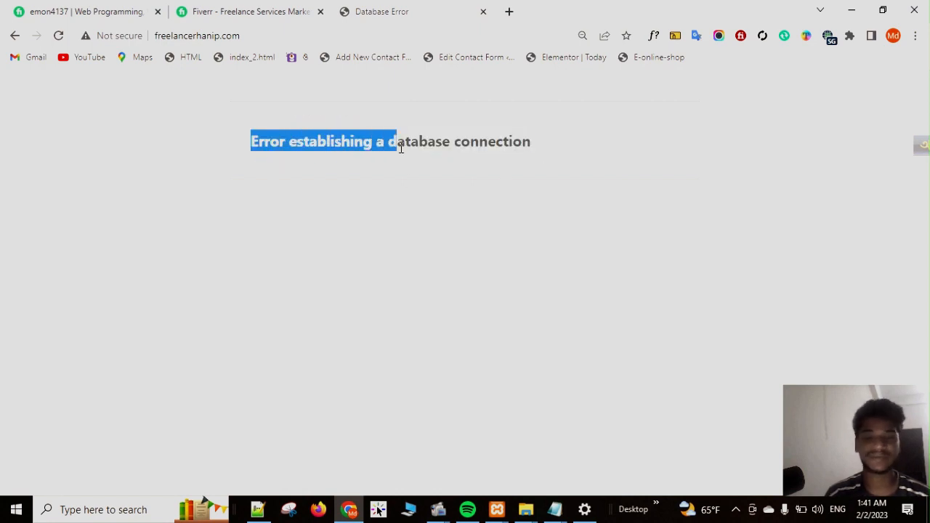
pyautogui.click(550, 151)
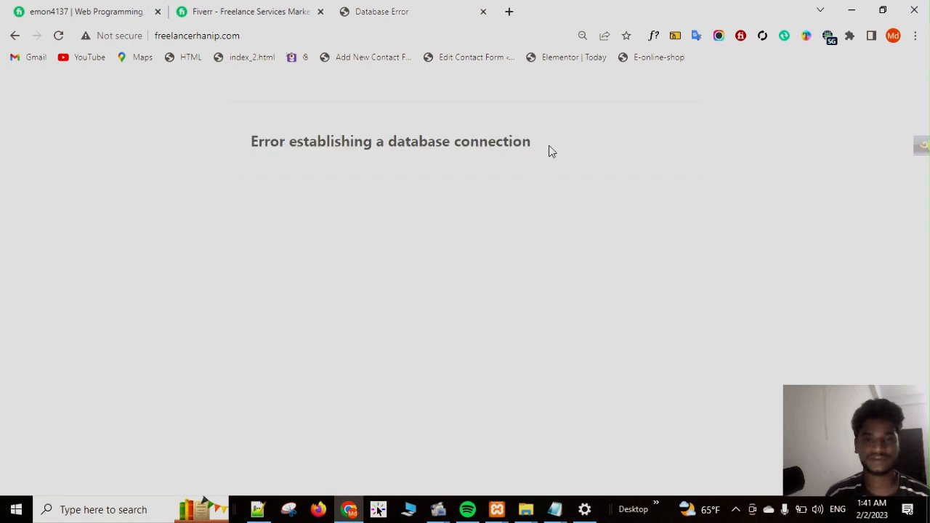
pyautogui.click(386, 169)
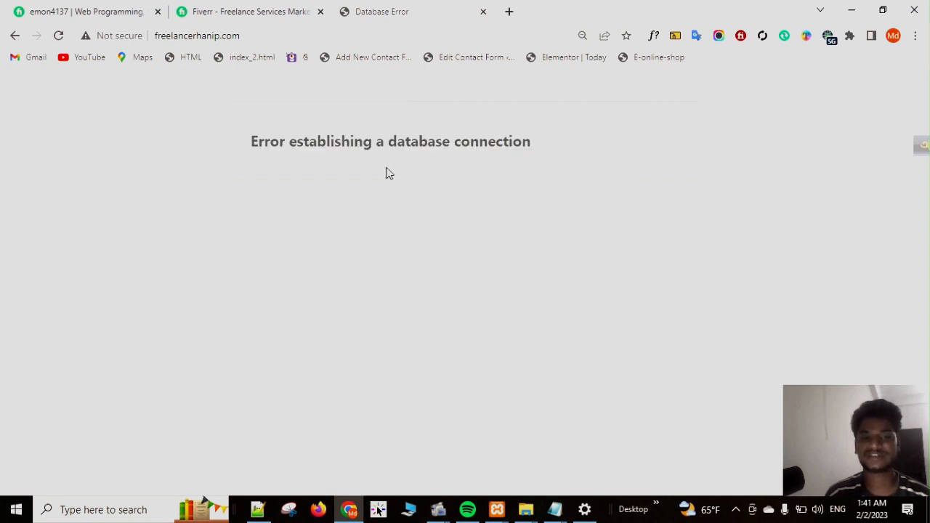
pyautogui.moveTo(554, 153); pyautogui.dragTo(398, 148)
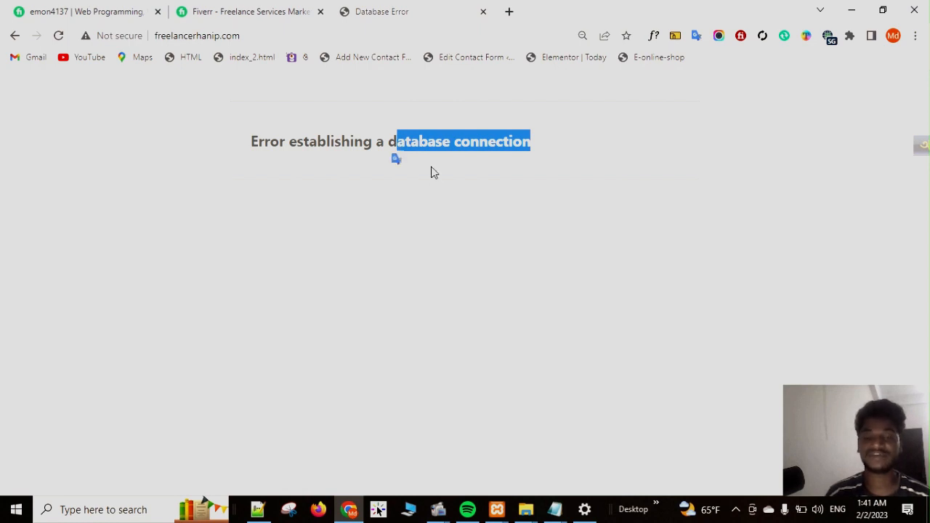
pyautogui.moveTo(540, 148); pyautogui.dragTo(269, 146)
pyautogui.click(378, 172)
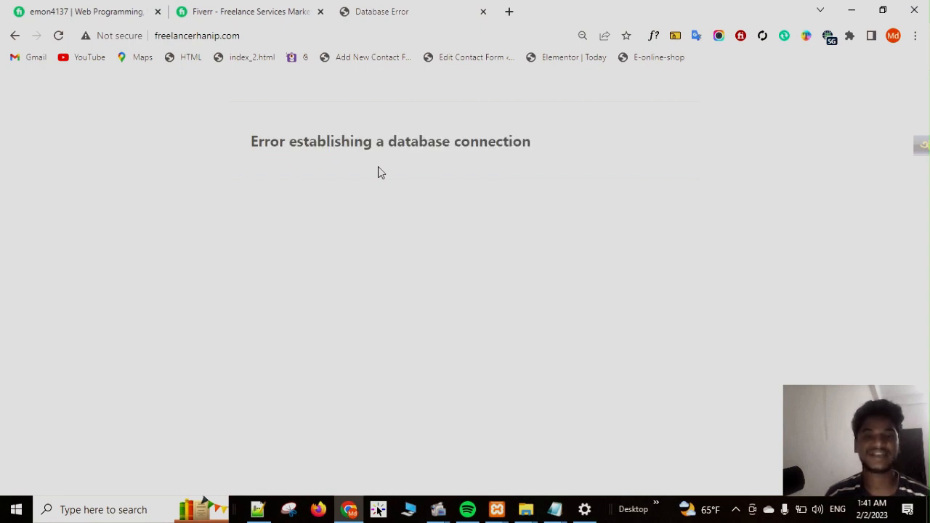
pyautogui.moveTo(583, 162); pyautogui.dragTo(290, 152)
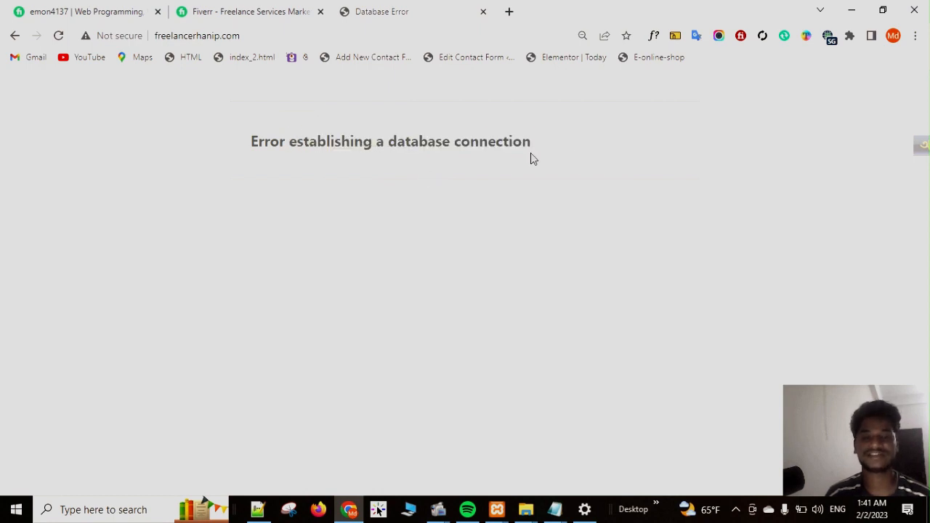
pyautogui.moveTo(530, 153); pyautogui.dragTo(495, 151)
pyautogui.click(623, 148)
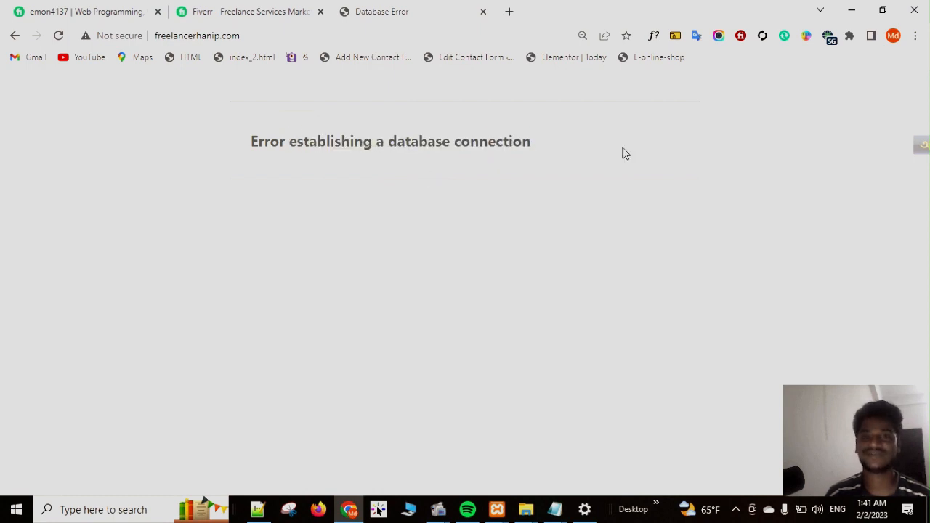
# Go to the site's /cpanel address and log in with the saved credentials.
pyautogui.click(339, 39)
pyautogui.click(339, 39)
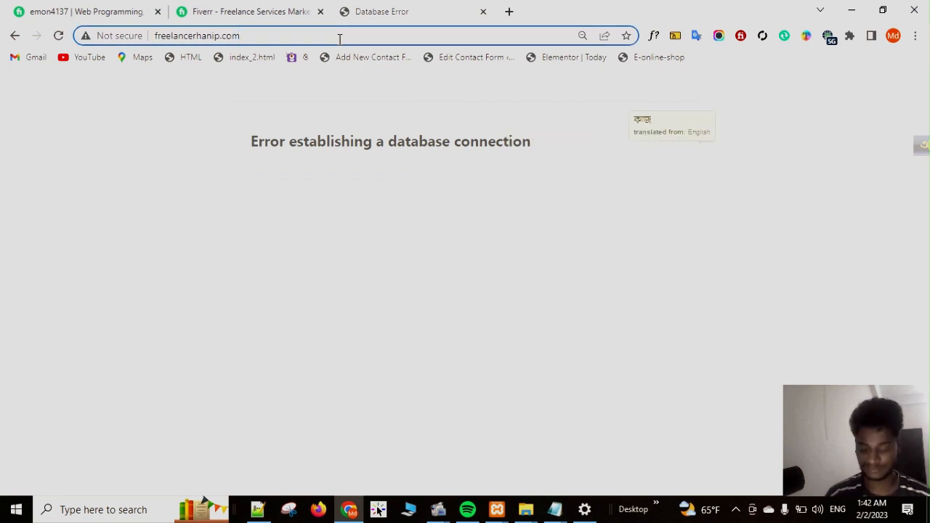
pyautogui.write('/')
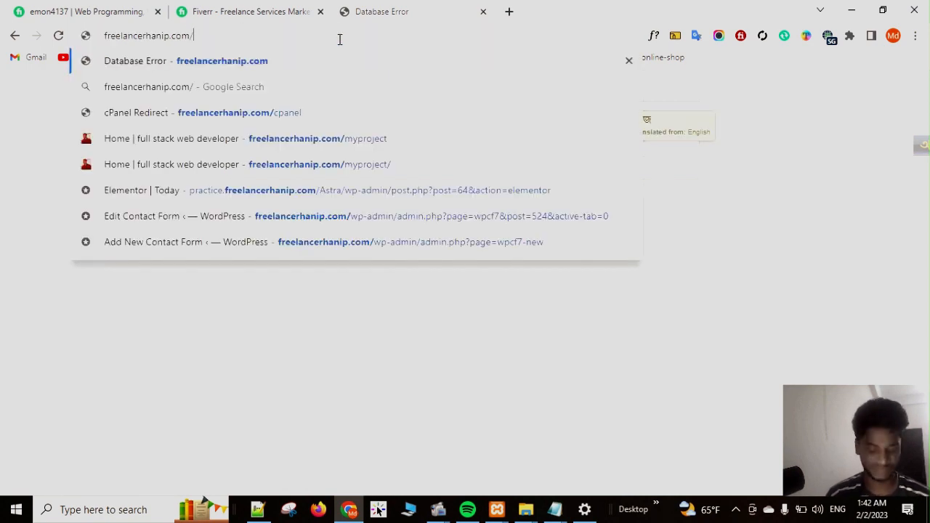
pyautogui.write('cp')
pyautogui.press('Return')
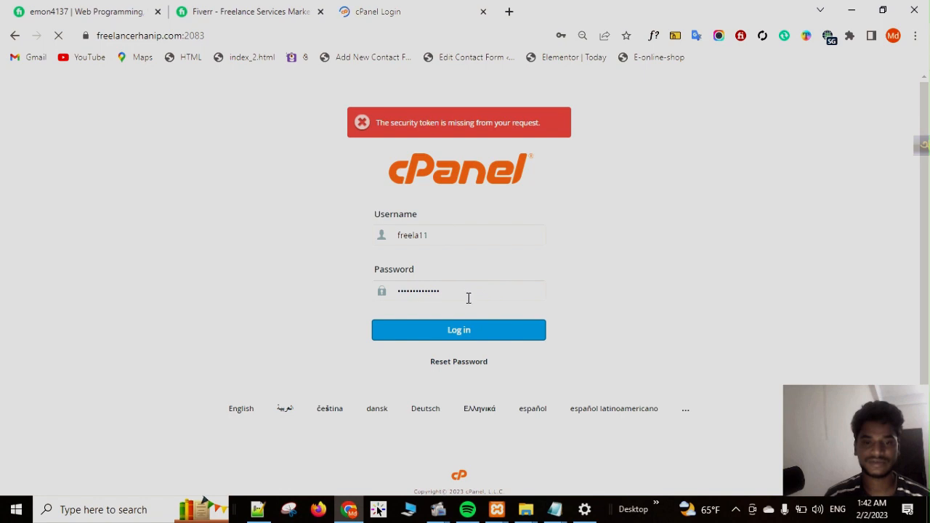
pyautogui.click(455, 228)
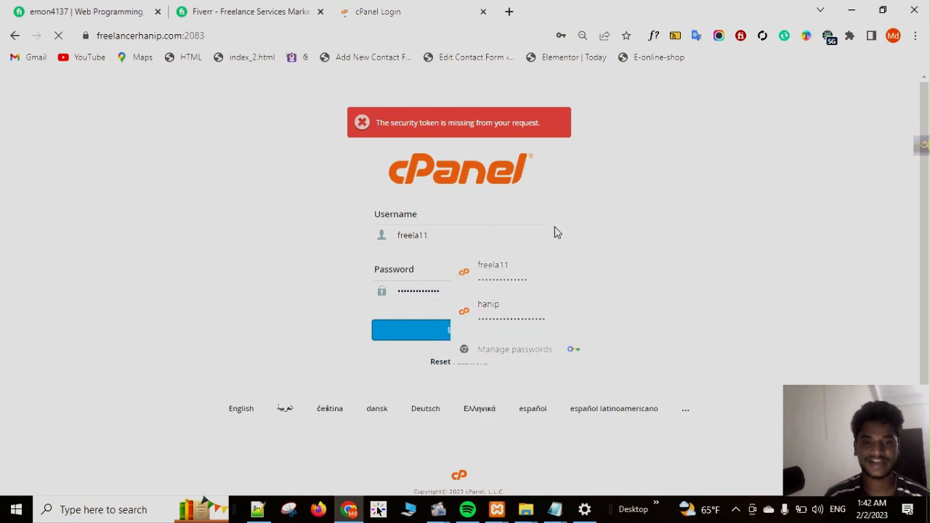
pyautogui.click(464, 241)
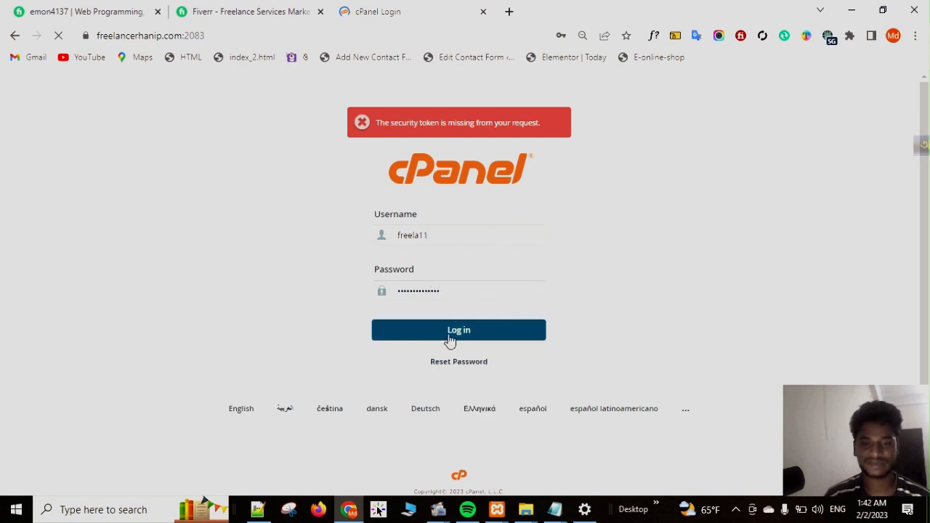
pyautogui.click(479, 332)
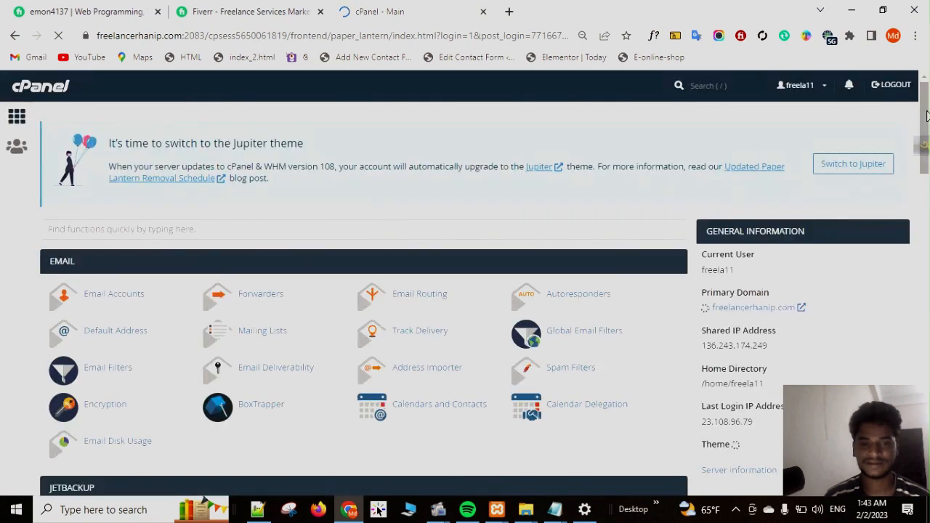
# Scroll the cPanel dashboard down to the Files and Databases tools.
pyautogui.scroll(-1, 926, 127)
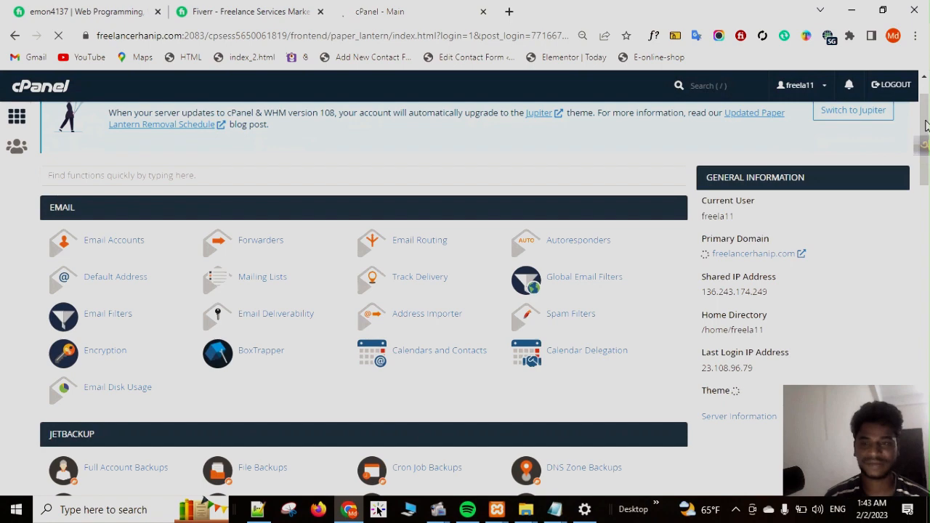
pyautogui.scroll(-4, 924, 134)
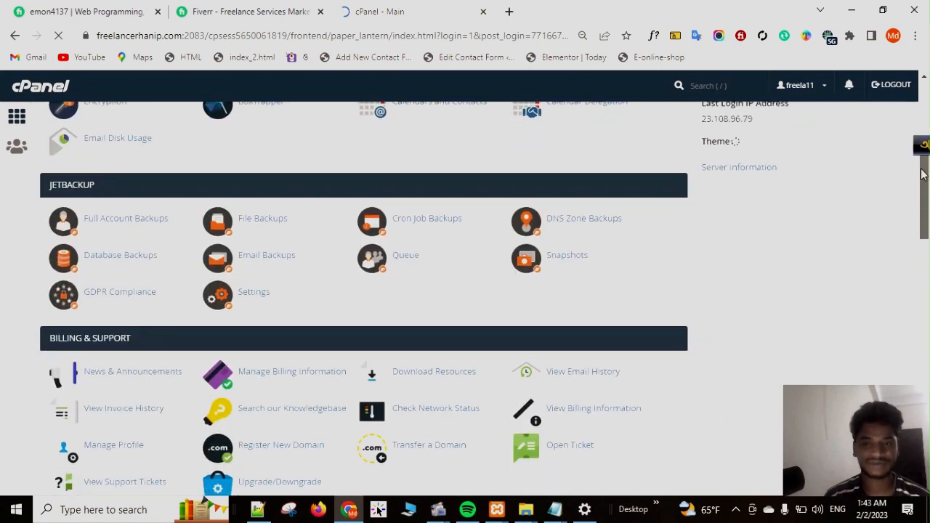
pyautogui.scroll(-3, 922, 148)
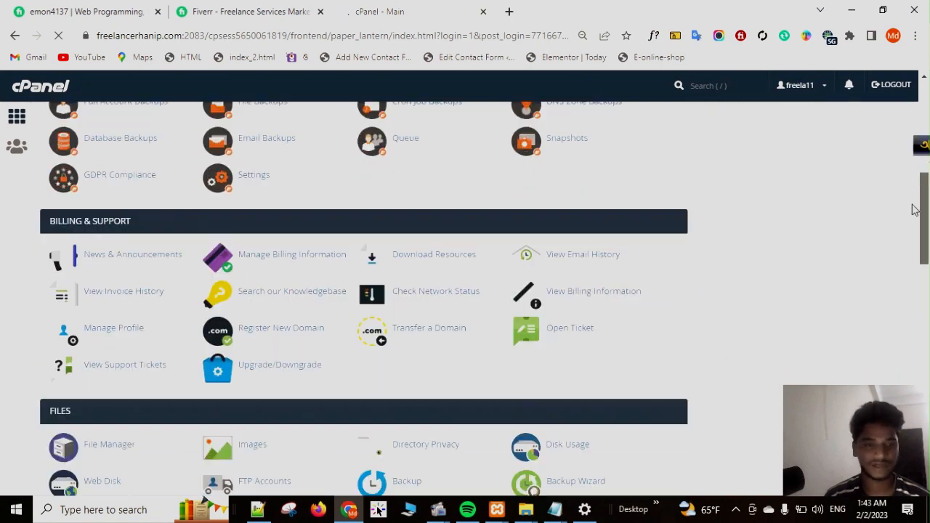
pyautogui.scroll(-1, 913, 221)
pyautogui.scroll(-1, 923, 234)
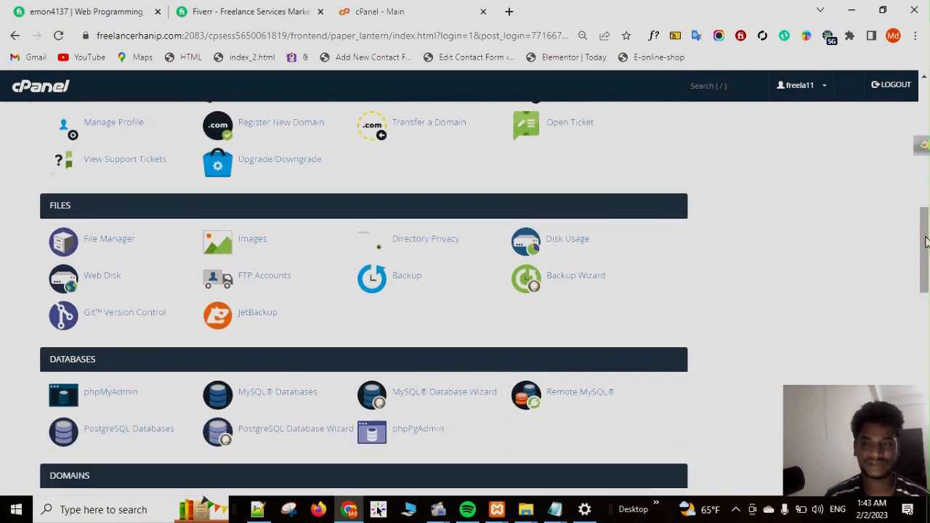
pyautogui.scroll(-1, 924, 247)
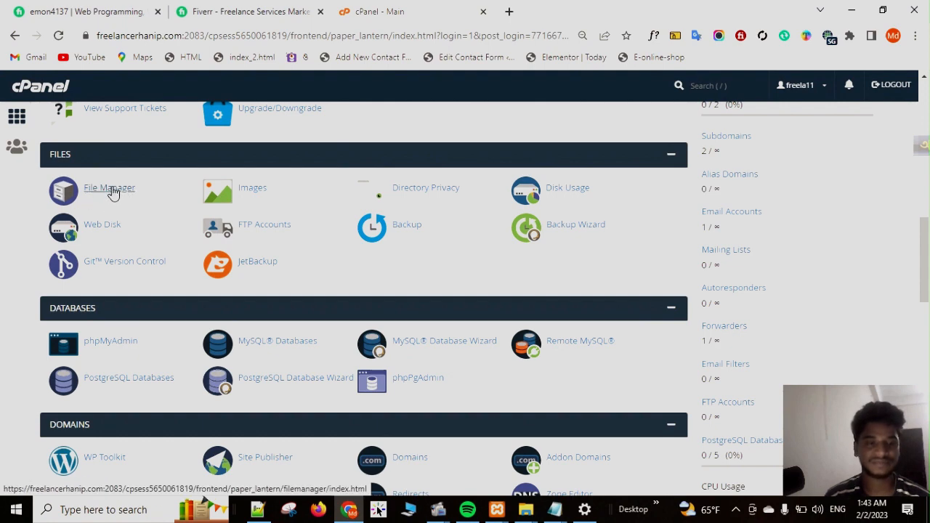
# Open File Manager, select public_html and scroll the list down to wp-config.php.
pyautogui.click(111, 192)
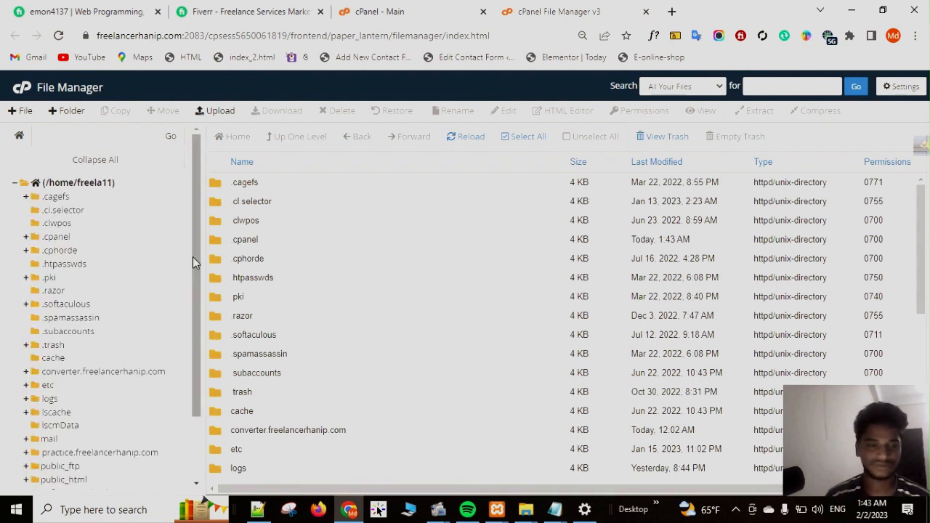
pyautogui.moveTo(197, 254); pyautogui.dragTo(193, 320)
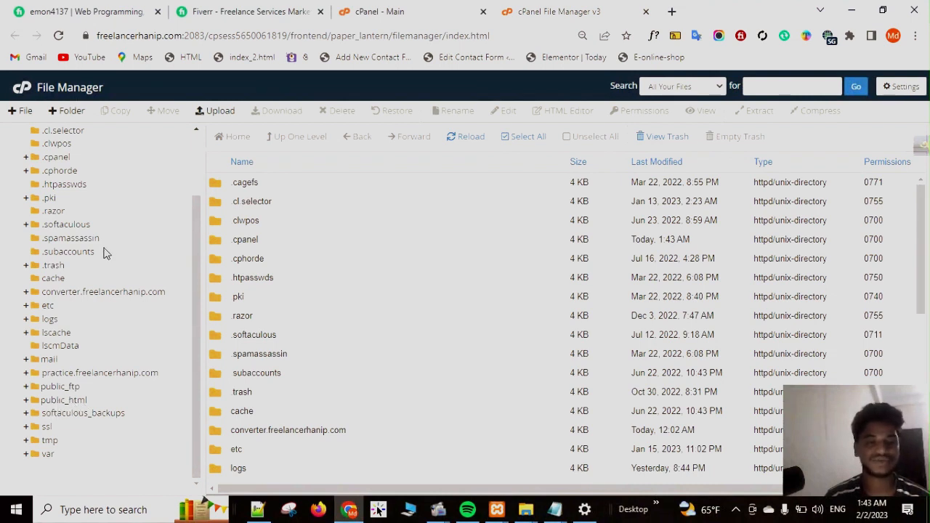
pyautogui.scroll(2, 108, 261)
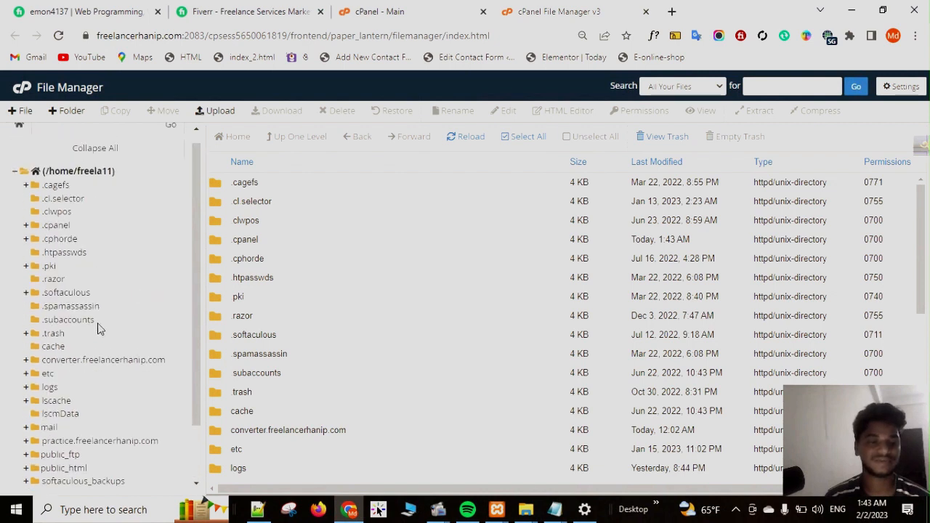
pyautogui.moveTo(196, 287); pyautogui.dragTo(193, 343)
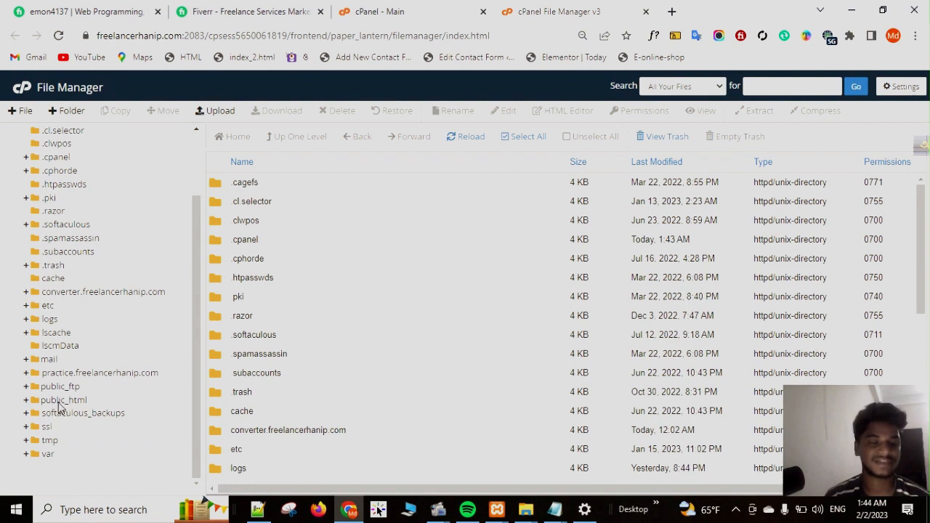
pyautogui.click(62, 401)
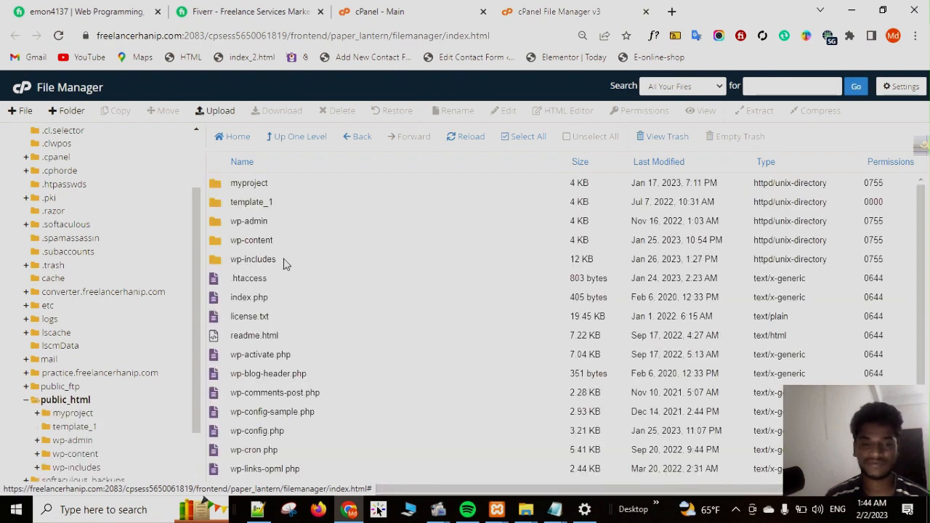
pyautogui.scroll(-2, 298, 313)
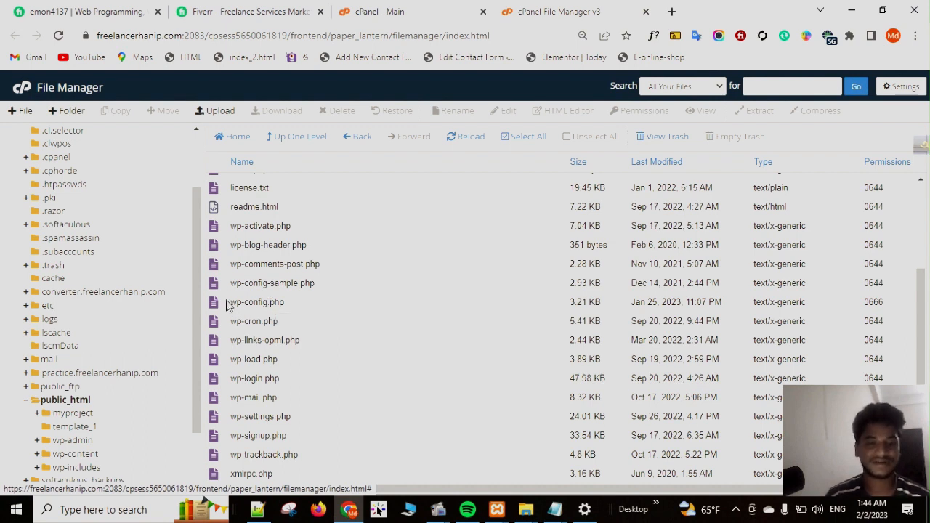
pyautogui.rightClick(241, 302)
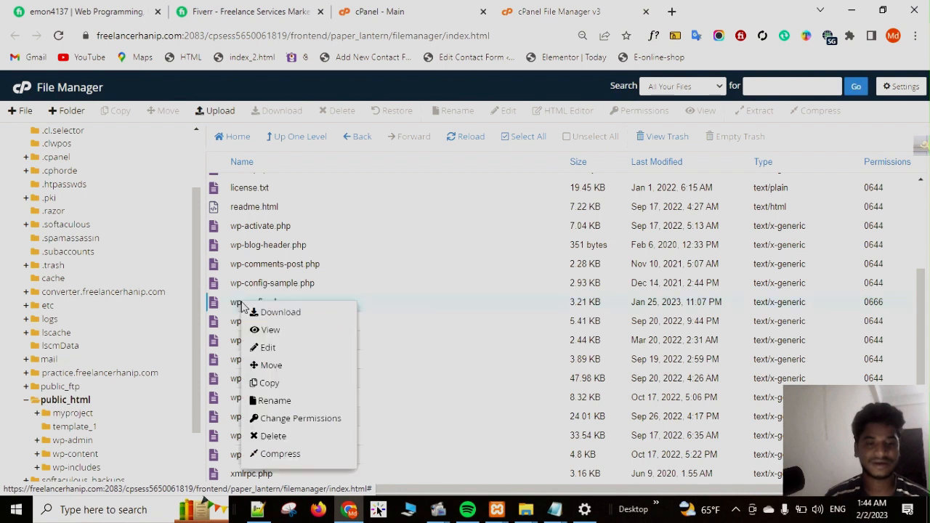
pyautogui.click(266, 349)
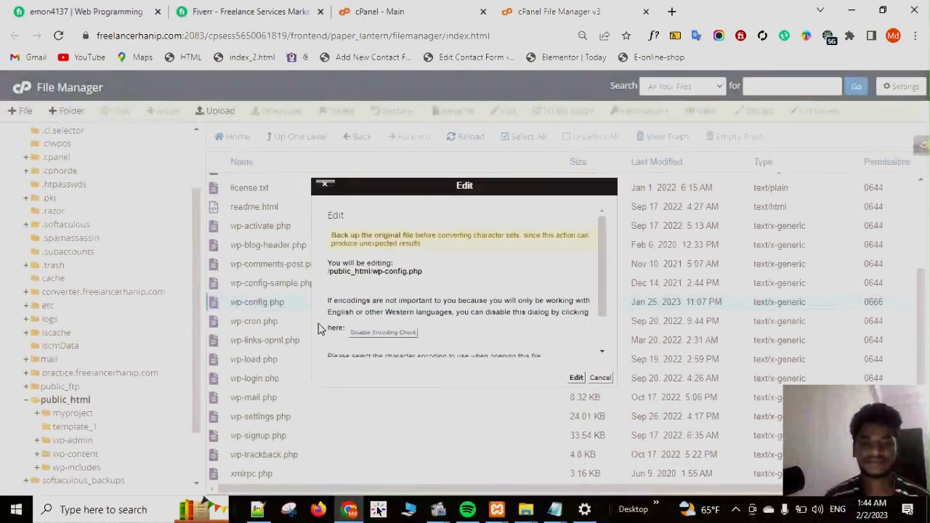
pyautogui.click(576, 377)
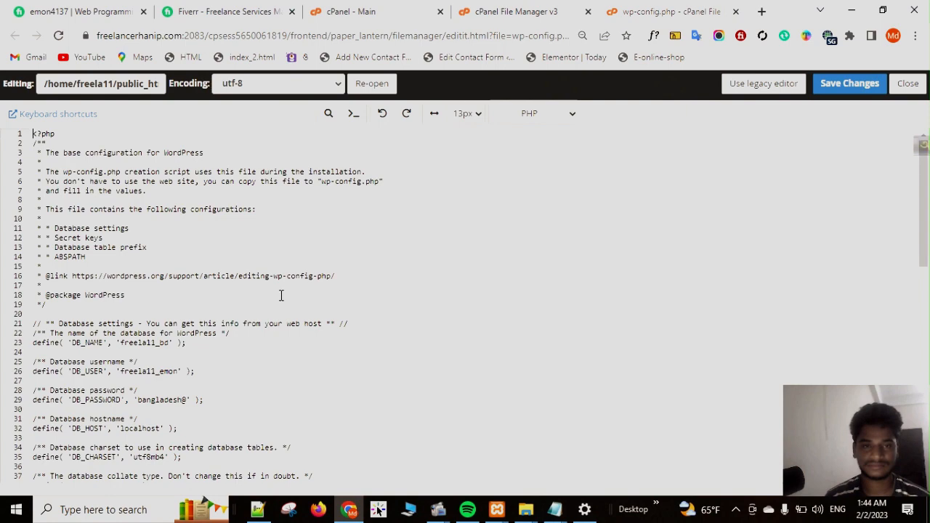
pyautogui.scroll(-1, 195, 308)
pyautogui.scroll(2, 195, 307)
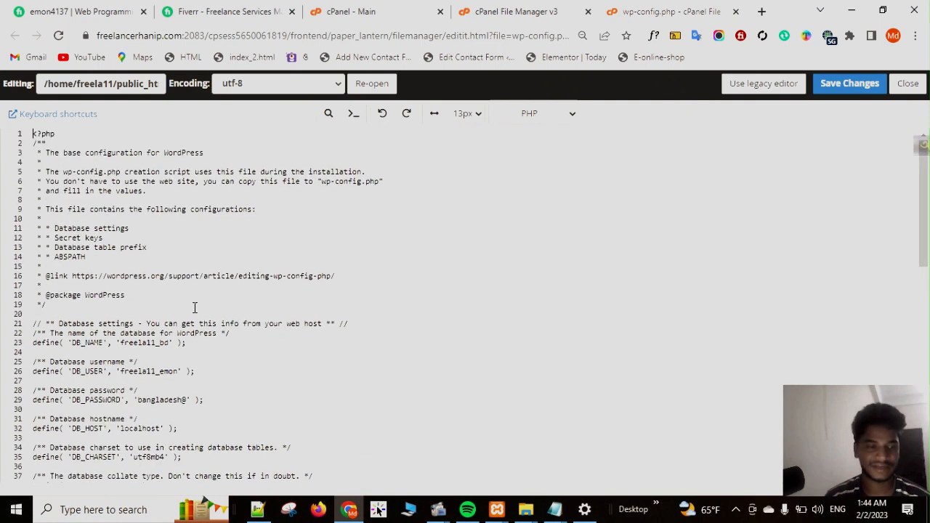
pyautogui.scroll(-3, 225, 313)
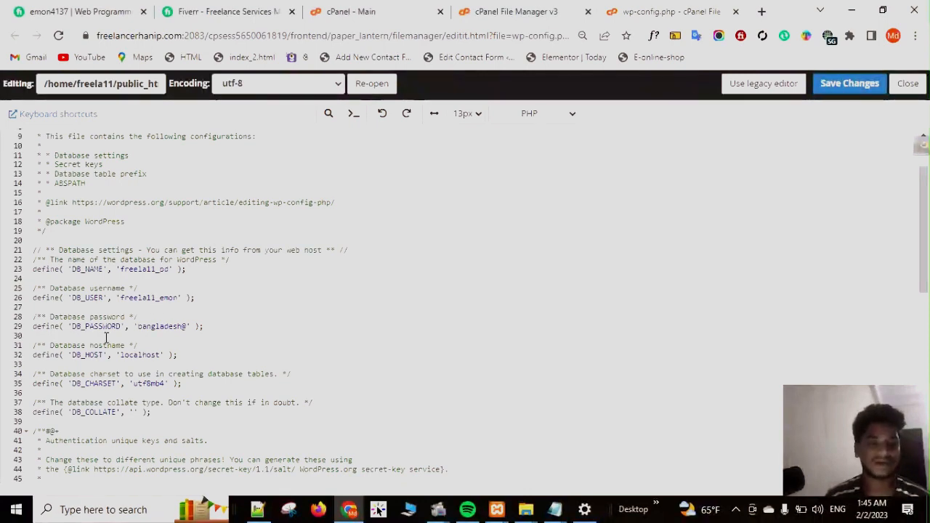
# Check the database name and username, then append '1' to the DB_PASSWORD value.
pyautogui.click(169, 298)
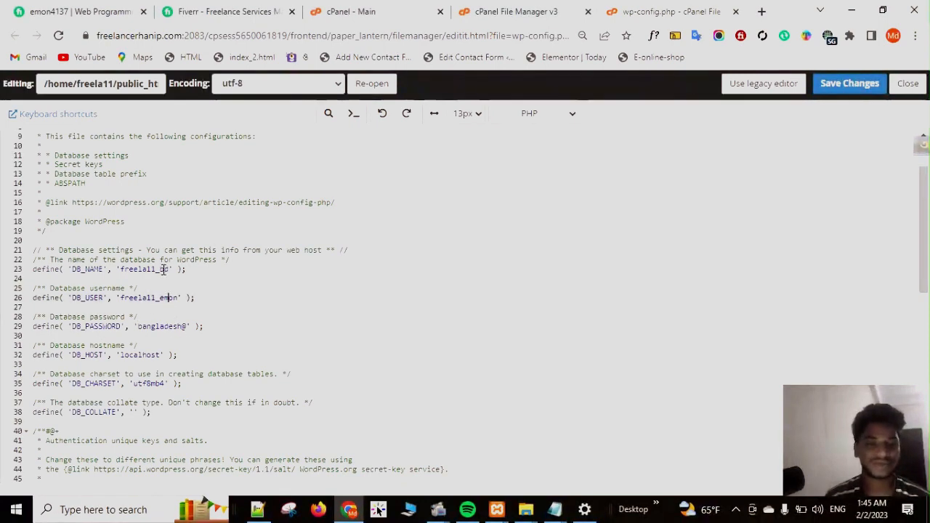
pyautogui.click(164, 269)
pyautogui.click(188, 318)
pyautogui.click(189, 326)
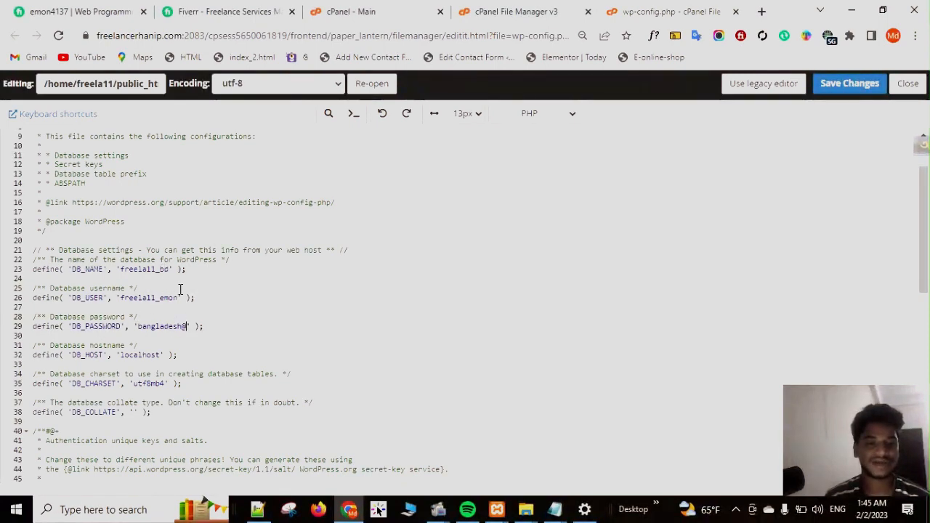
pyautogui.click(171, 289)
pyautogui.click(166, 269)
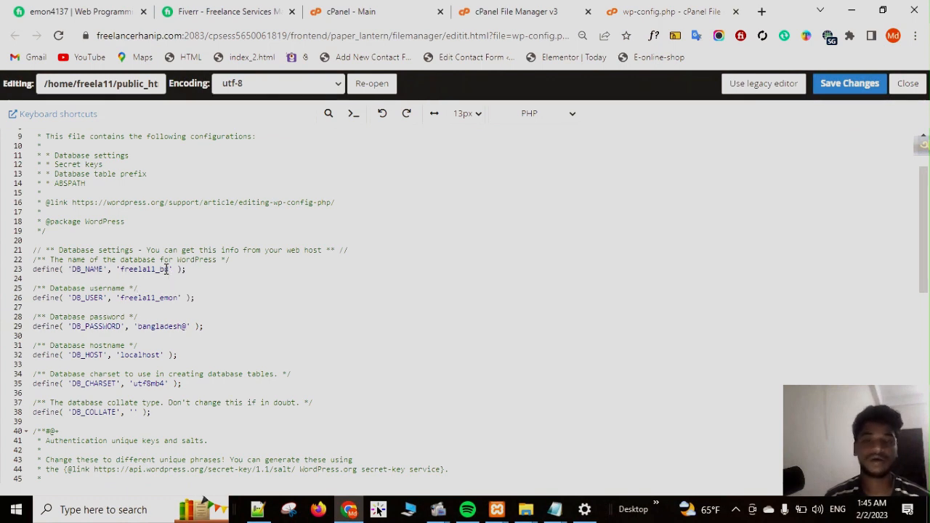
pyautogui.click(188, 327)
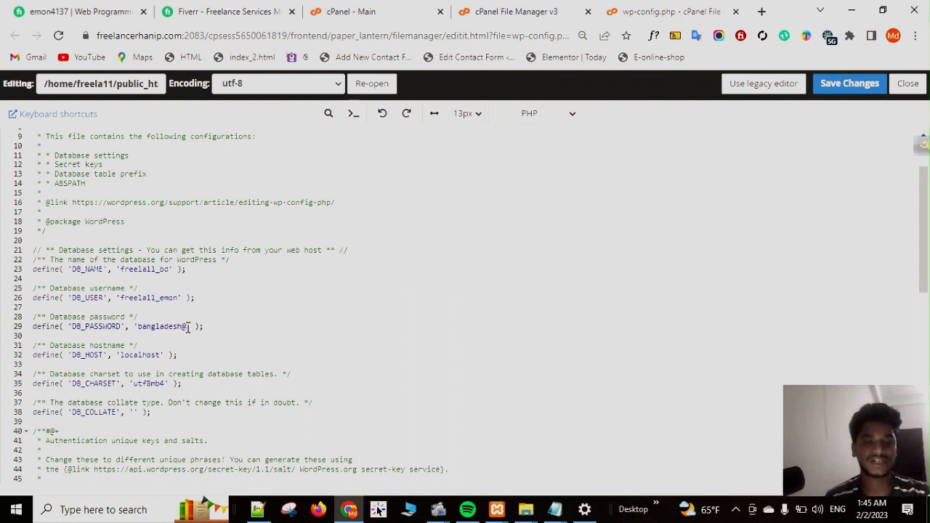
pyautogui.write('1')
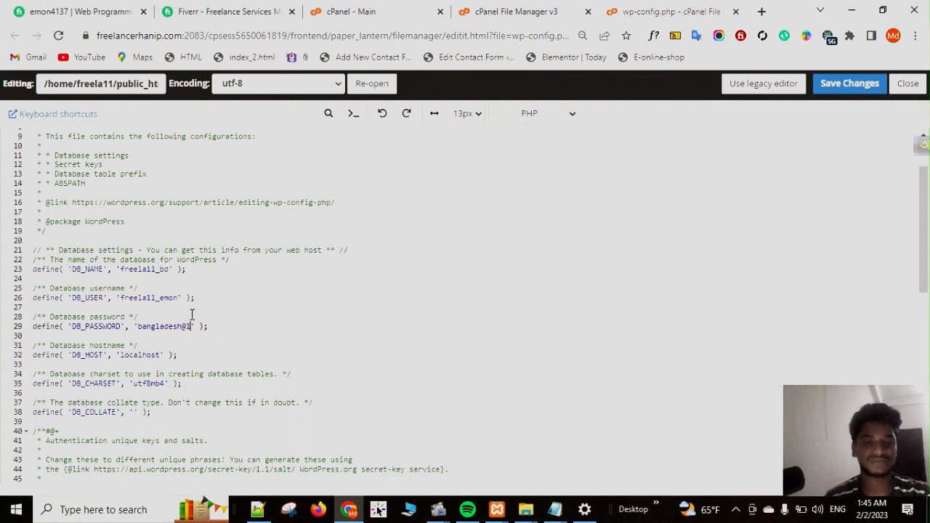
# Re-examine the database name and username values, then append '23' to the password.
pyautogui.doubleClick(145, 271)
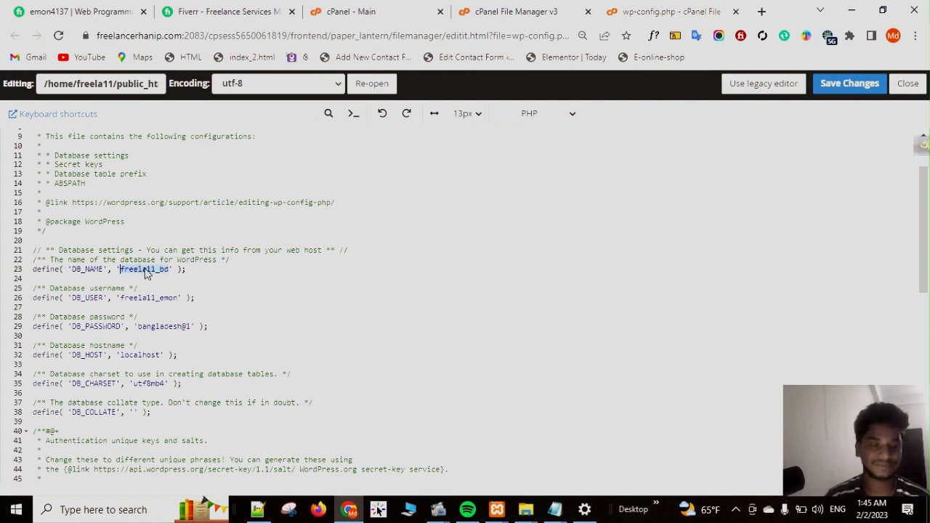
pyautogui.click(145, 268)
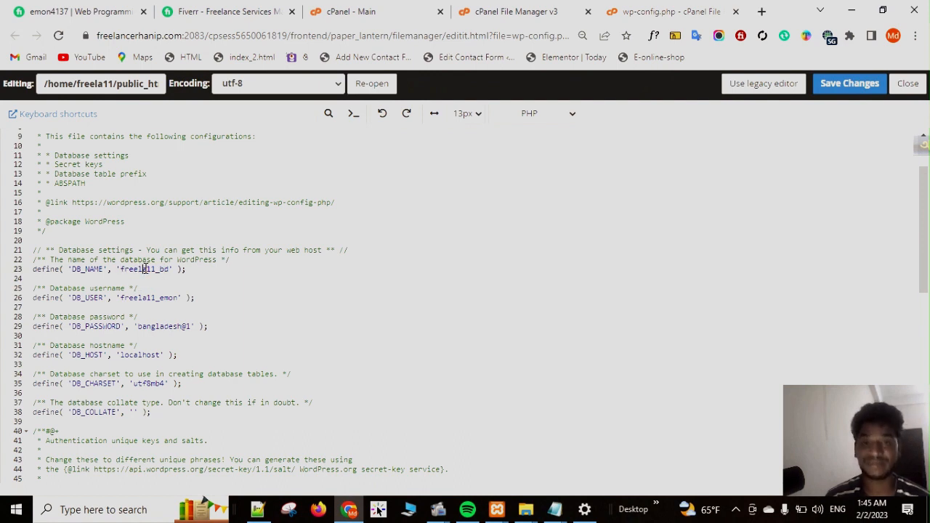
pyautogui.moveTo(120, 298); pyautogui.dragTo(170, 298)
pyautogui.click(176, 299)
pyautogui.click(101, 300)
pyautogui.click(182, 297)
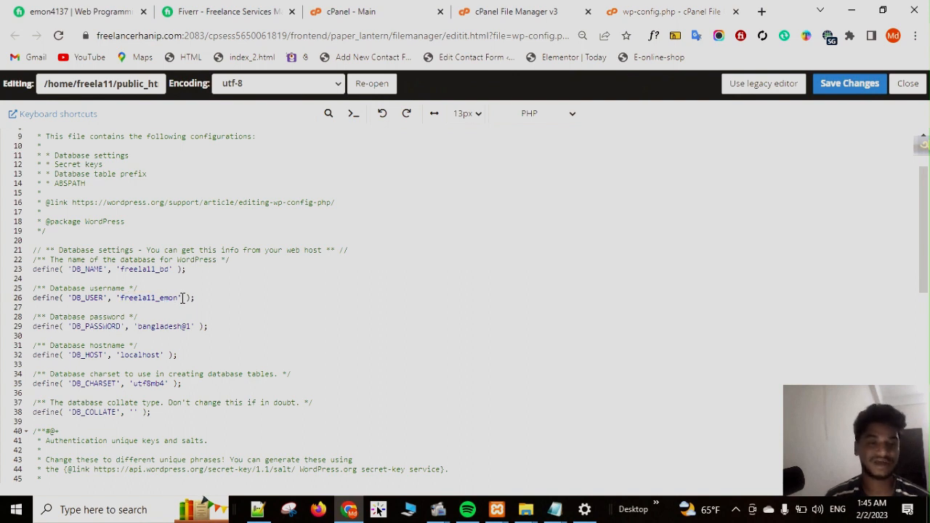
pyautogui.click(152, 277)
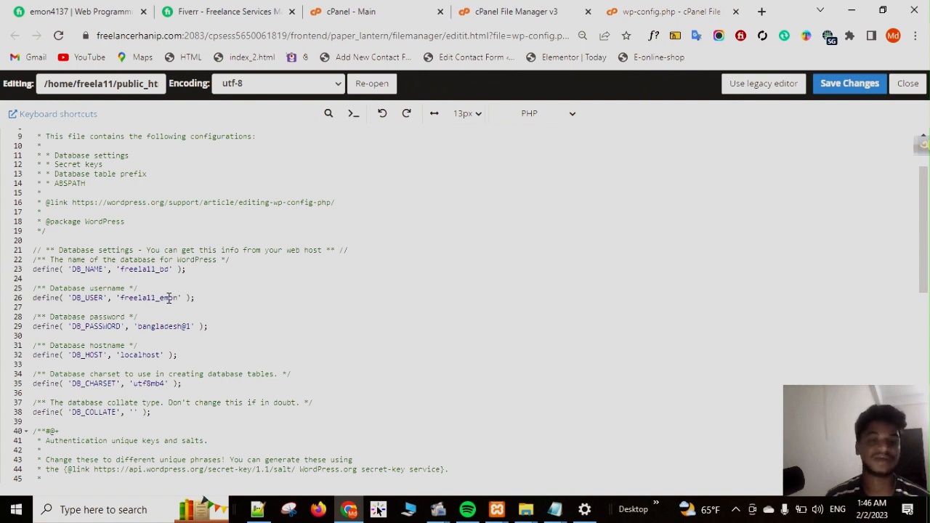
pyautogui.click(168, 291)
pyautogui.click(159, 299)
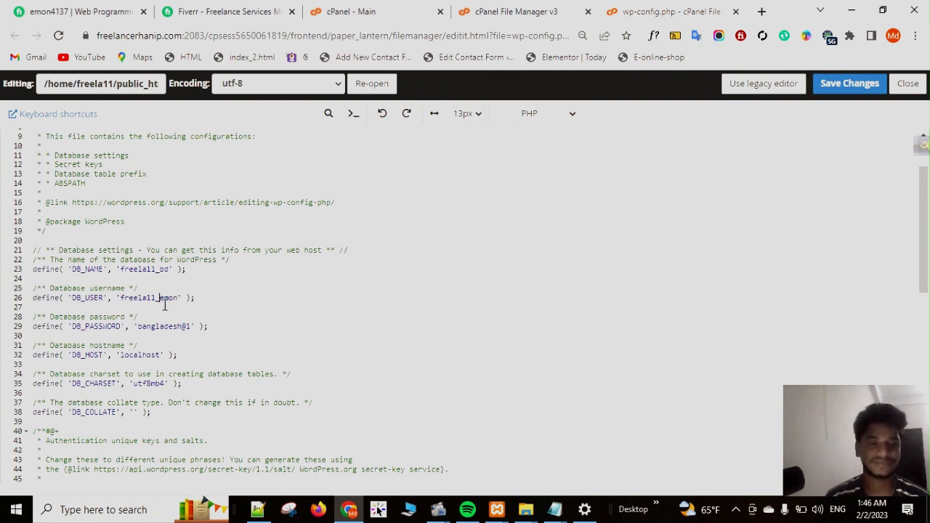
pyautogui.click(165, 326)
pyautogui.click(139, 300)
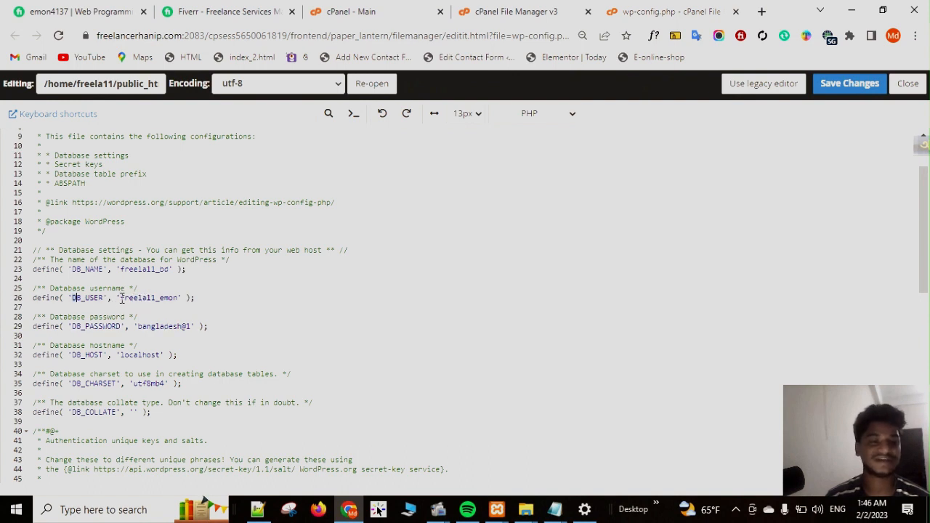
pyautogui.moveTo(71, 299); pyautogui.dragTo(179, 299)
pyautogui.click(137, 326)
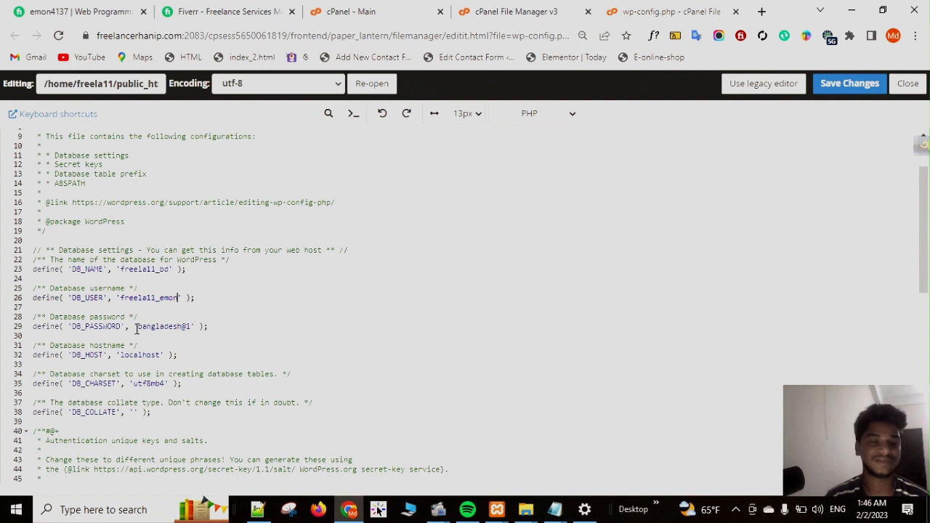
pyautogui.click(191, 327)
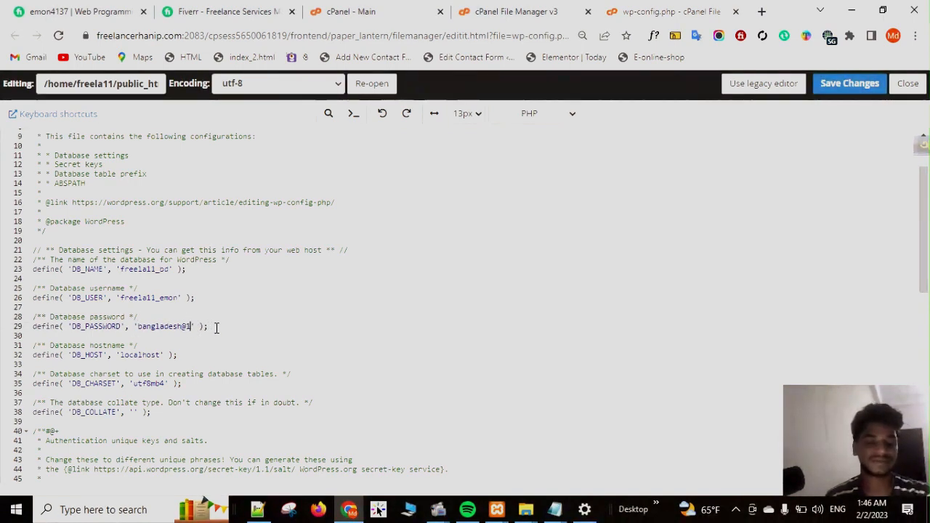
pyautogui.write('23')
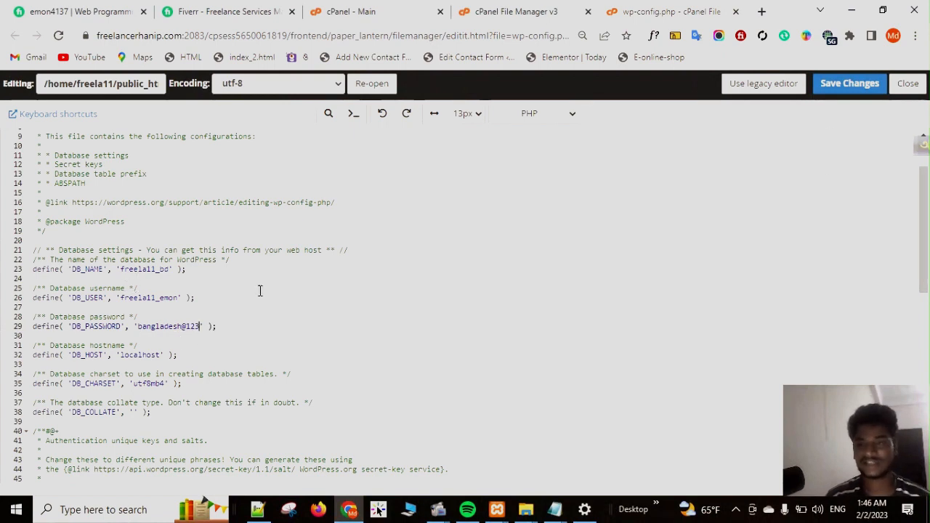
# Highlight the database name, username and corrected password lines to verify them.
pyautogui.click(120, 269)
pyautogui.moveTo(119, 268); pyautogui.dragTo(159, 269)
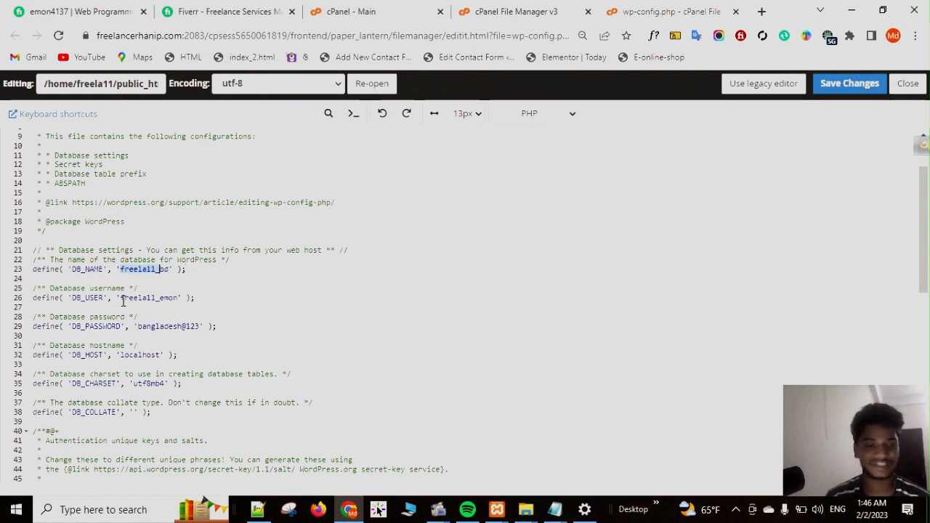
pyautogui.moveTo(119, 297); pyautogui.dragTo(169, 297)
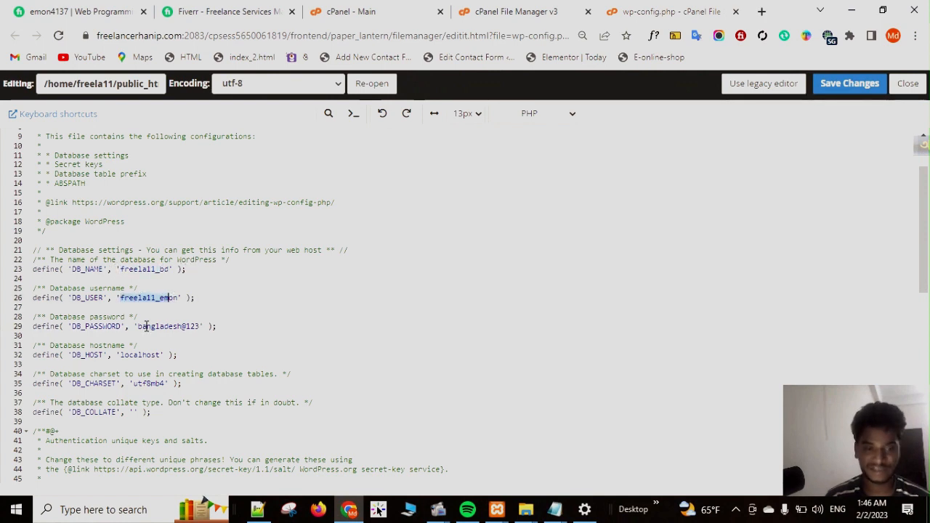
pyautogui.moveTo(137, 326); pyautogui.dragTo(193, 326)
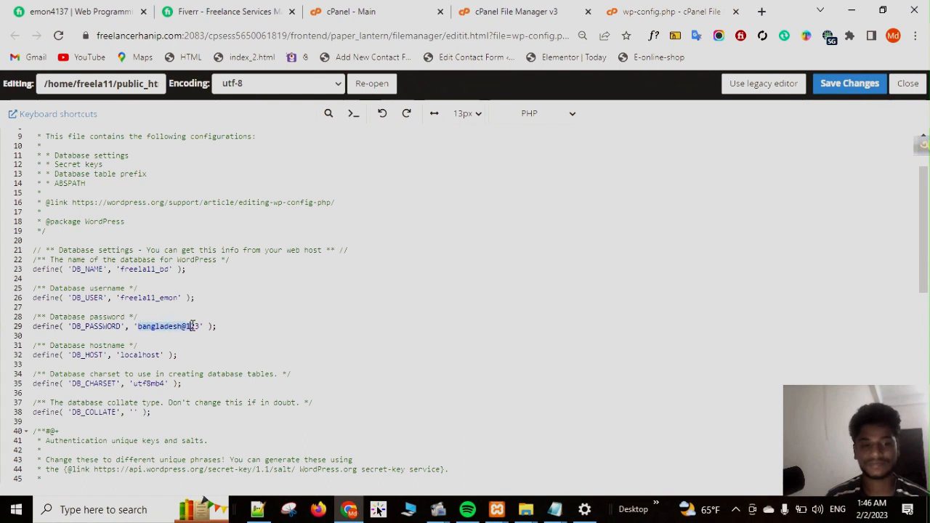
# Save the edited wp-config.php and open a new blank browser tab.
pyautogui.click(847, 84)
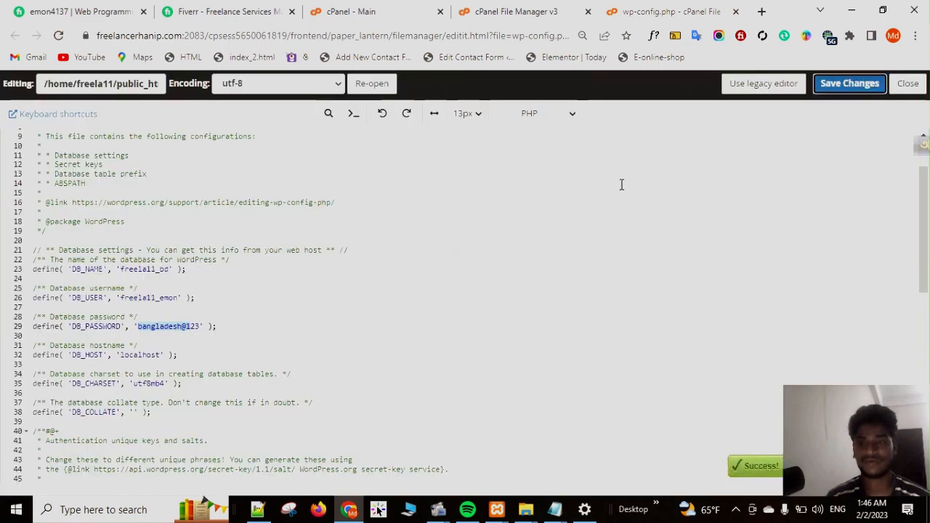
pyautogui.click(761, 12)
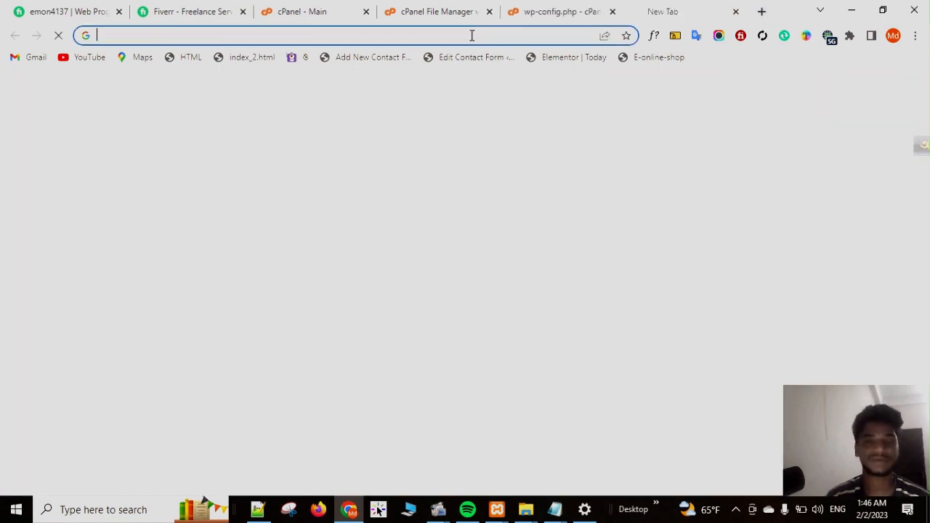
# Load freelancerhanip.com in the new tab using the autocompleted address.
pyautogui.click(472, 35)
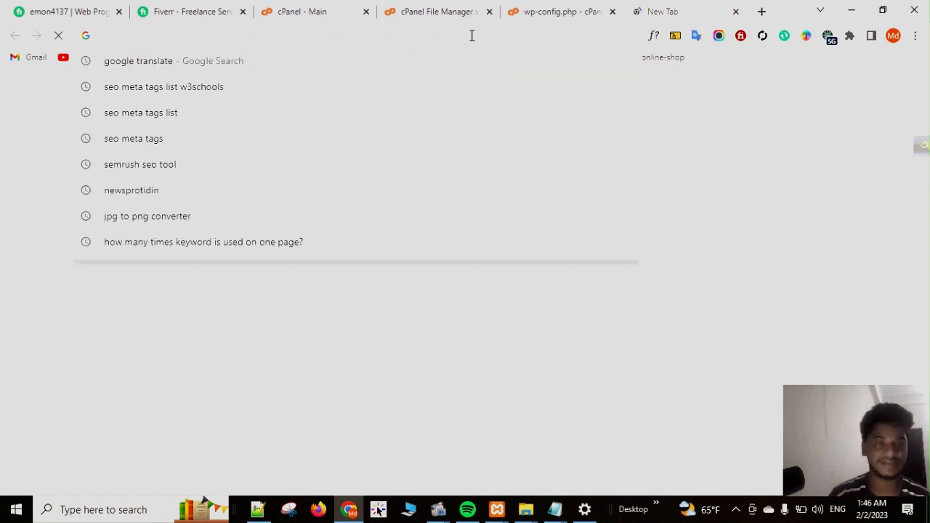
pyautogui.write('fr')
pyautogui.press('Return')
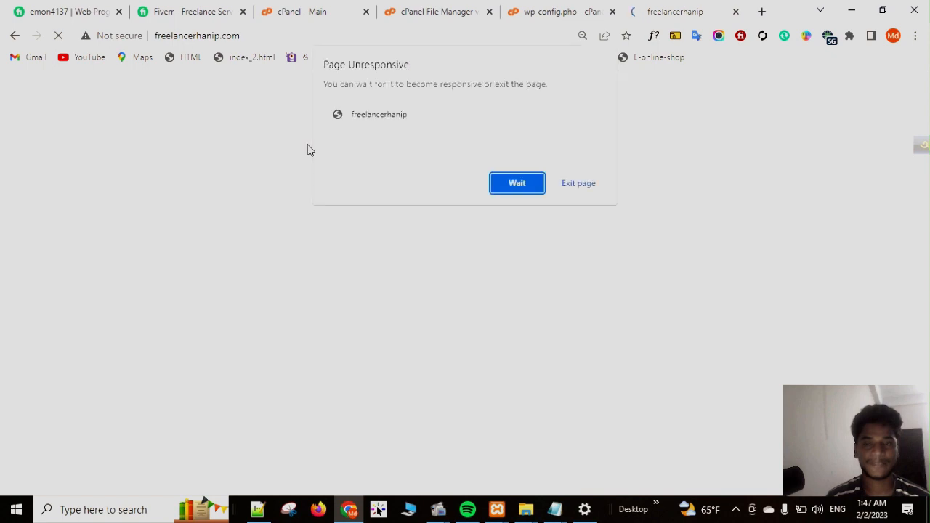
# Wait out the Page Unresponsive warning and scroll the Mindblown homepage to confirm the Hello world! post.
pyautogui.click(515, 185)
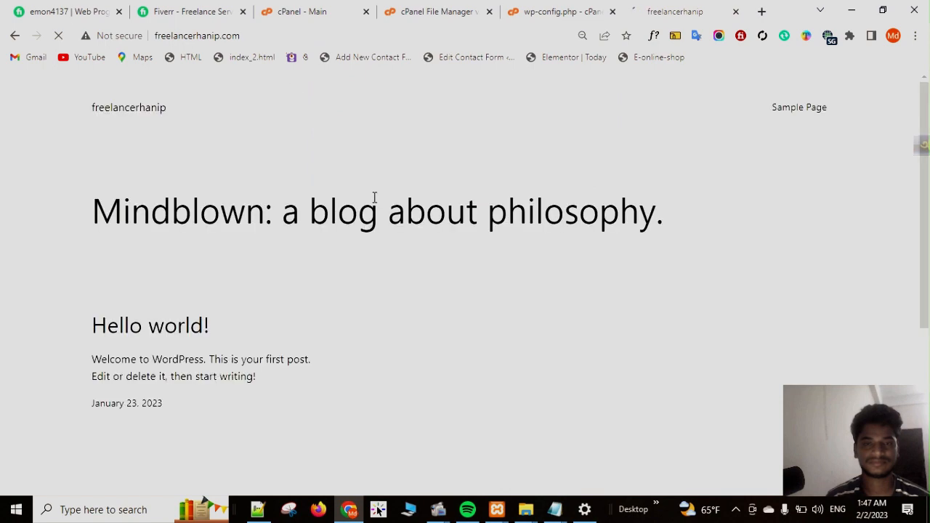
pyautogui.scroll(-2, 515, 243)
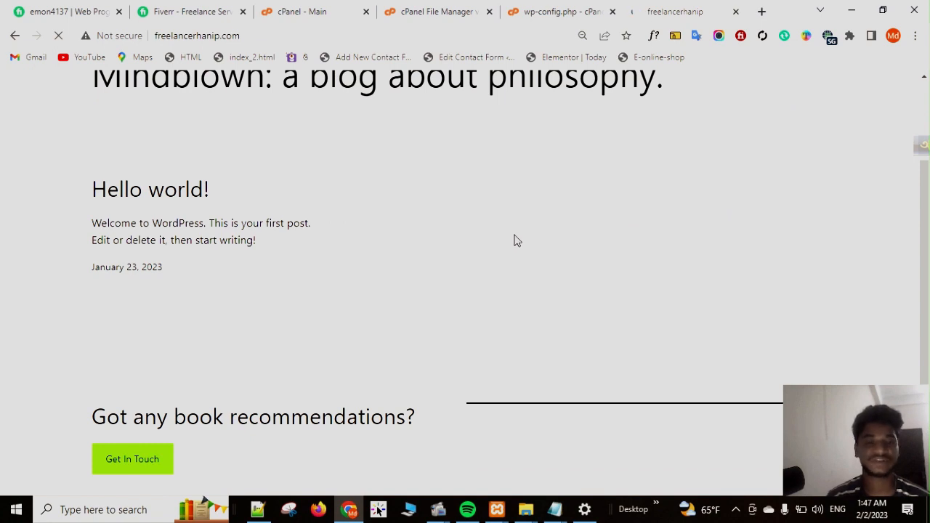
pyautogui.scroll(2, 515, 240)
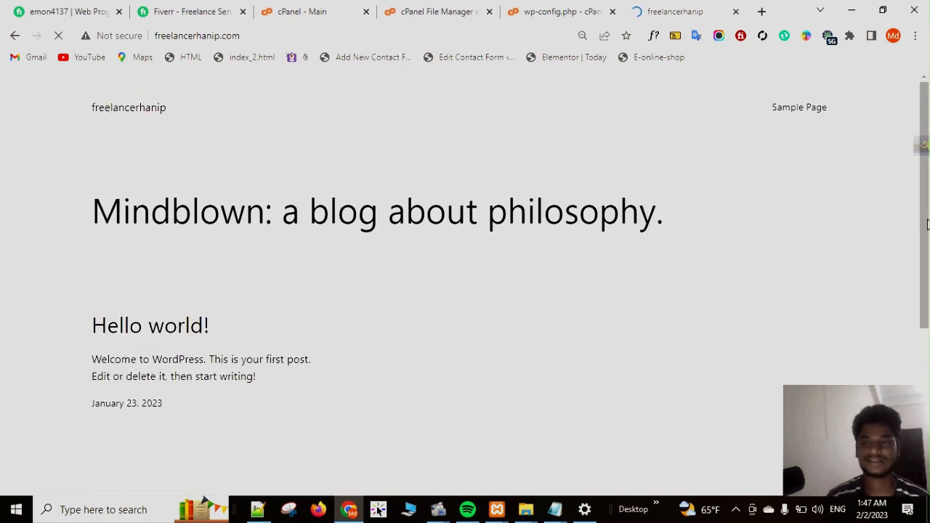